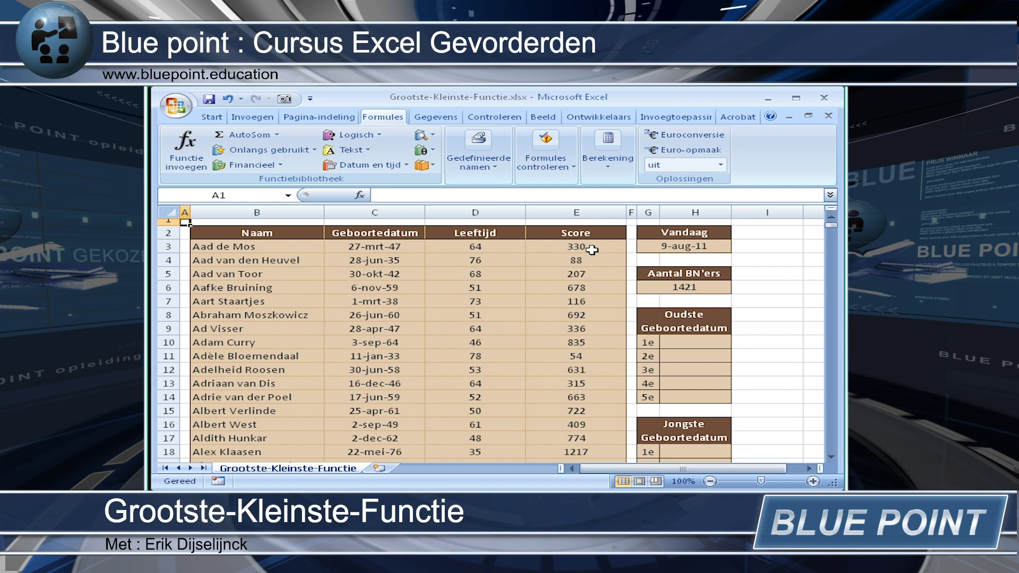
# Inspect the existing rank, age and count formulas and the Oudste Geboortedatum table heading.
pyautogui.moveTo(592, 250); pyautogui.dragTo(589, 251)
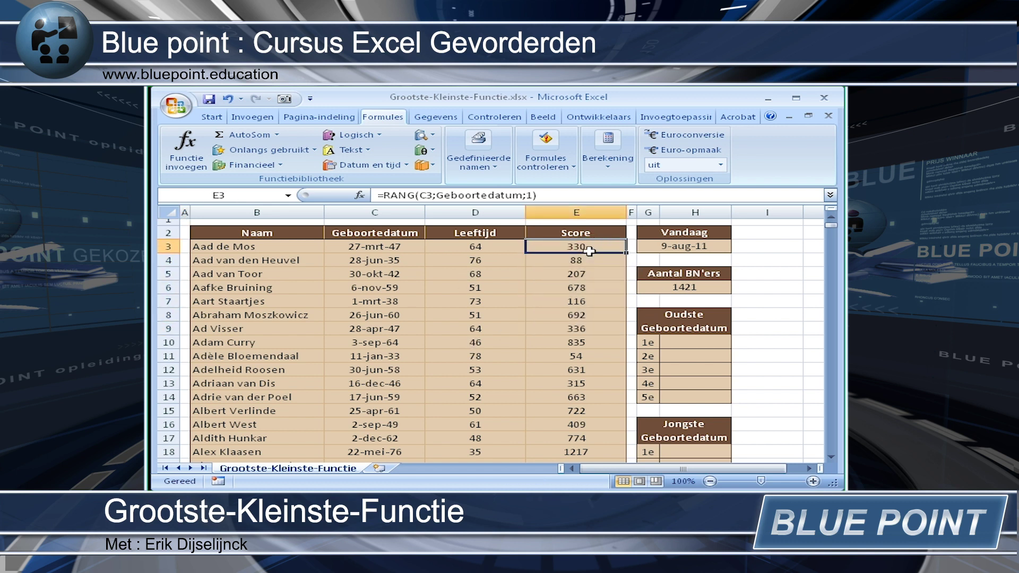
pyautogui.click(468, 250)
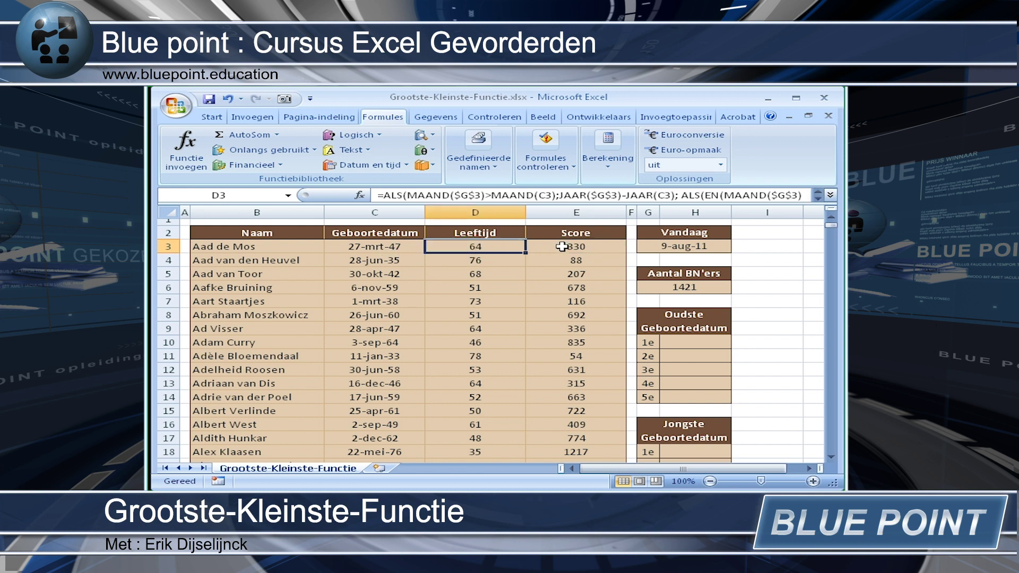
pyautogui.click(286, 250)
pyautogui.click(587, 252)
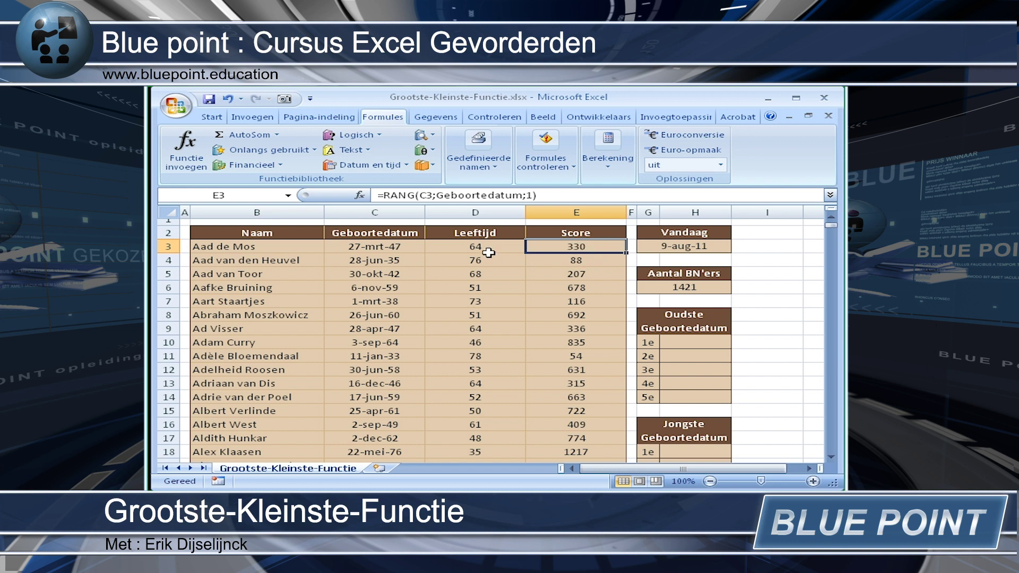
pyautogui.click(698, 288)
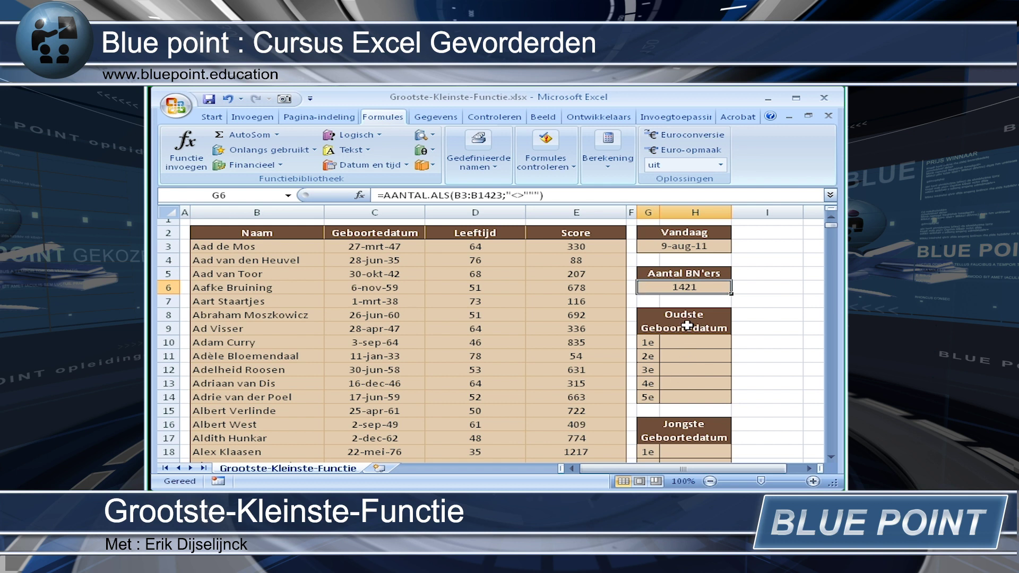
pyautogui.moveTo(687, 317); pyautogui.dragTo(684, 326)
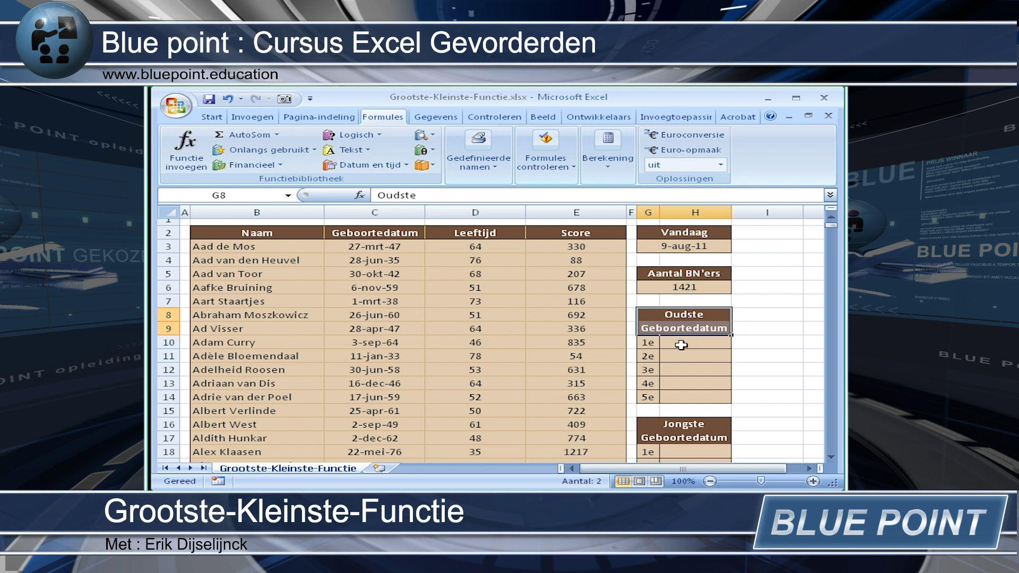
# Select H10, then check the Geboortedatum named range in the Name Box list.
pyautogui.click(680, 344)
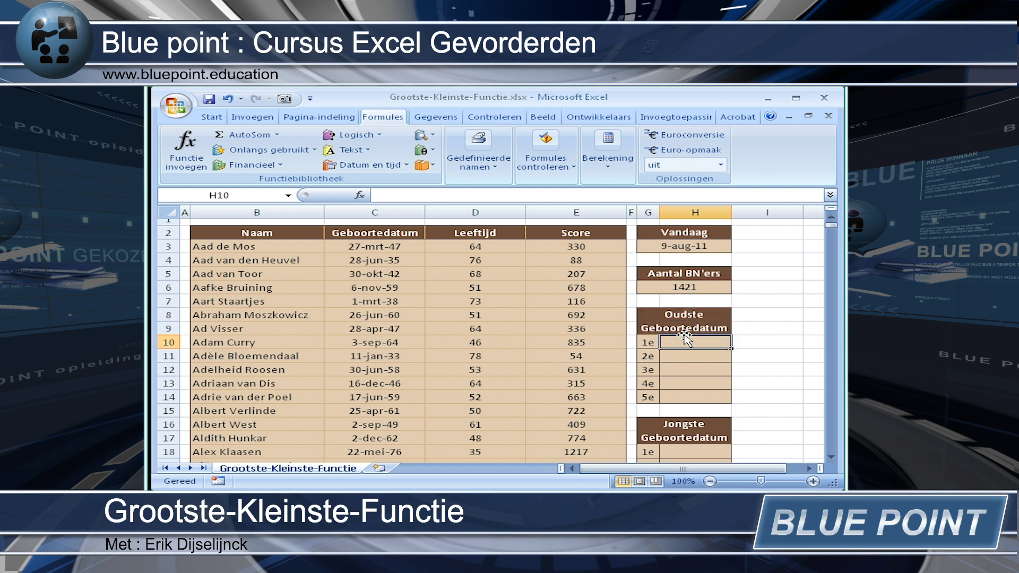
pyautogui.click(287, 196)
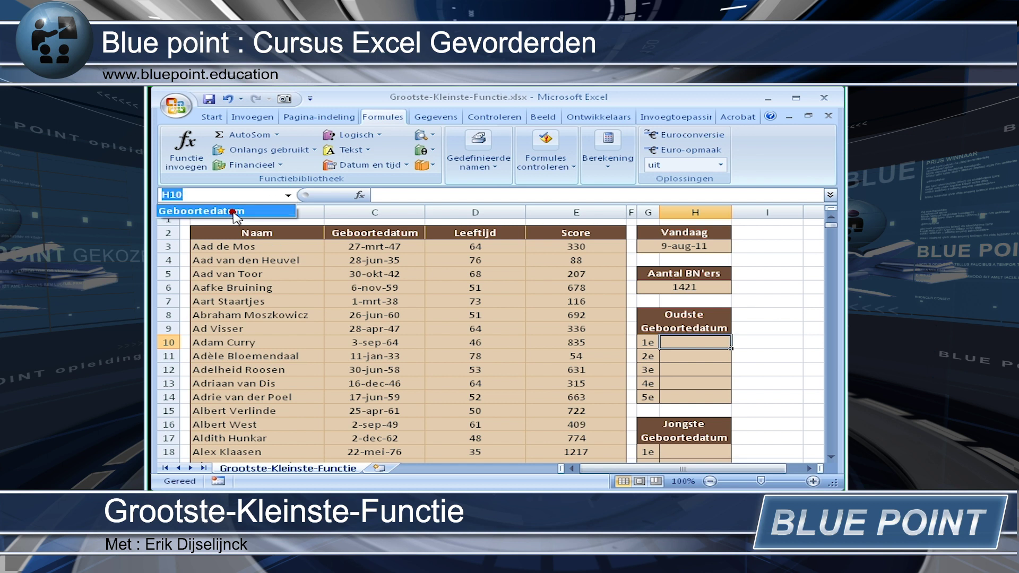
pyautogui.click(233, 211)
pyautogui.scroll(1, 511, 339)
pyautogui.scroll(-2, 512, 338)
pyautogui.scroll(2, 512, 339)
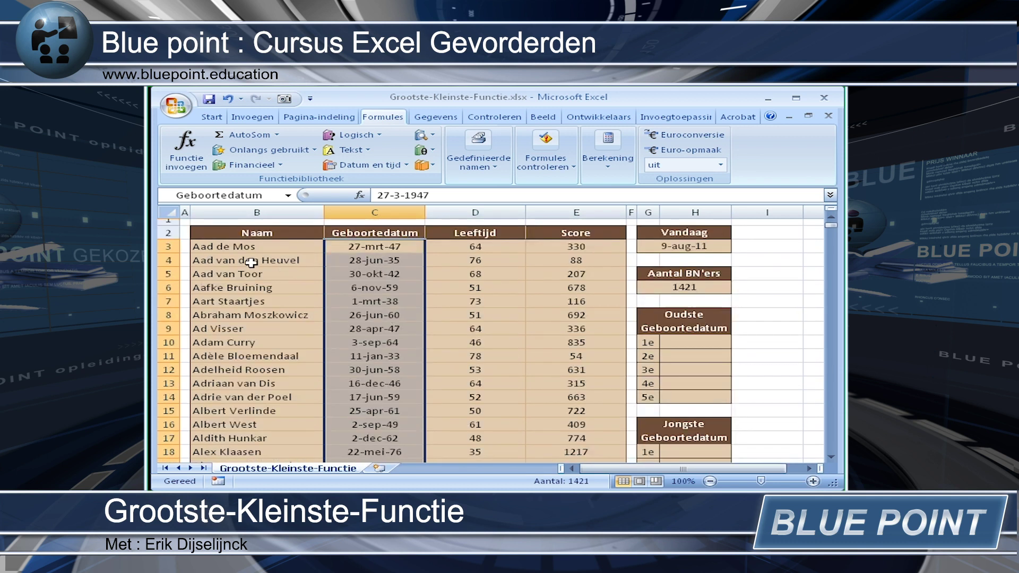
# Enter =MIN(Geboortedatum) in H10 to get 5-12-1903, and verify the formula.
pyautogui.click(696, 345)
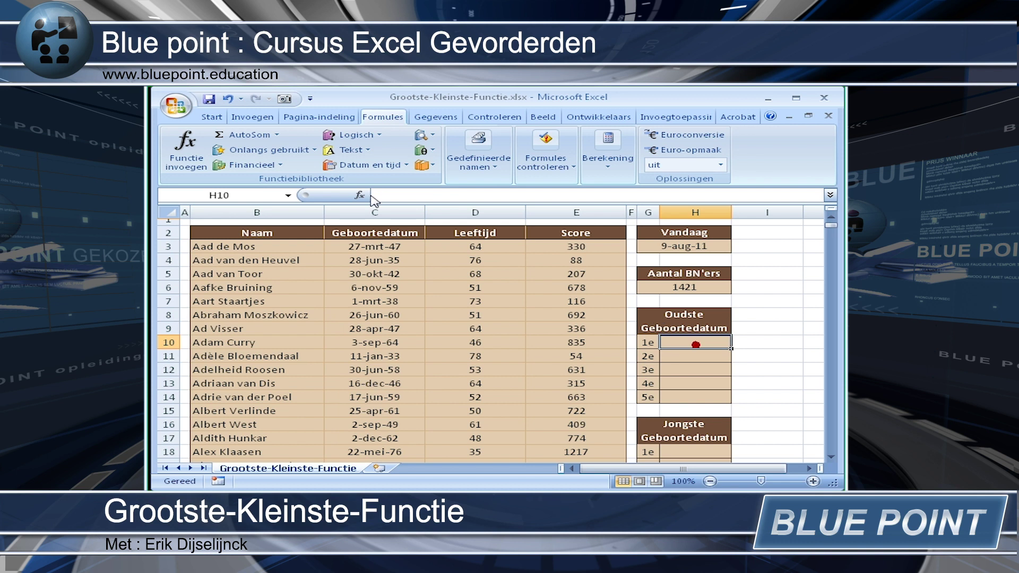
pyautogui.click(413, 196)
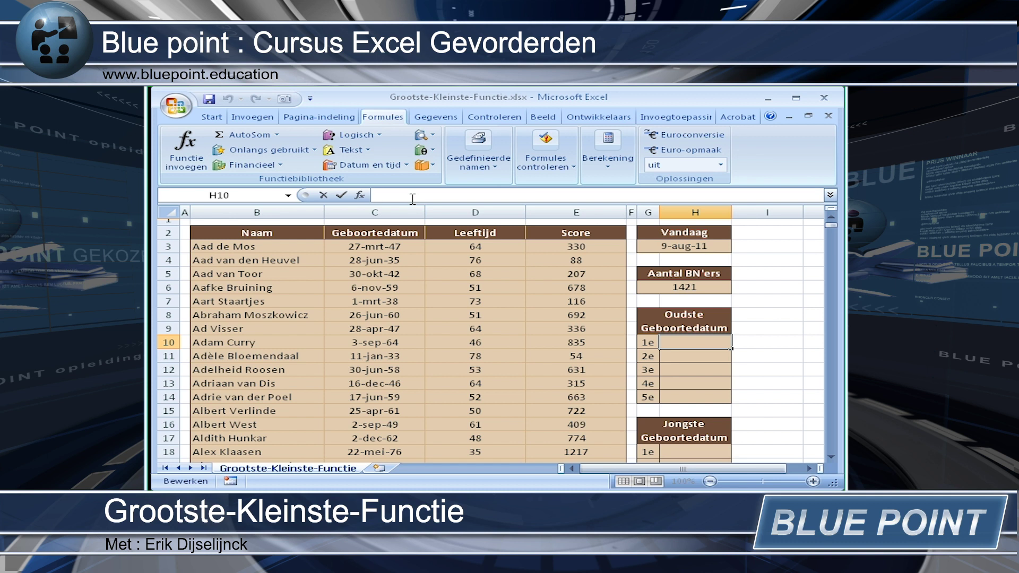
pyautogui.write('=')
pyautogui.write('min')
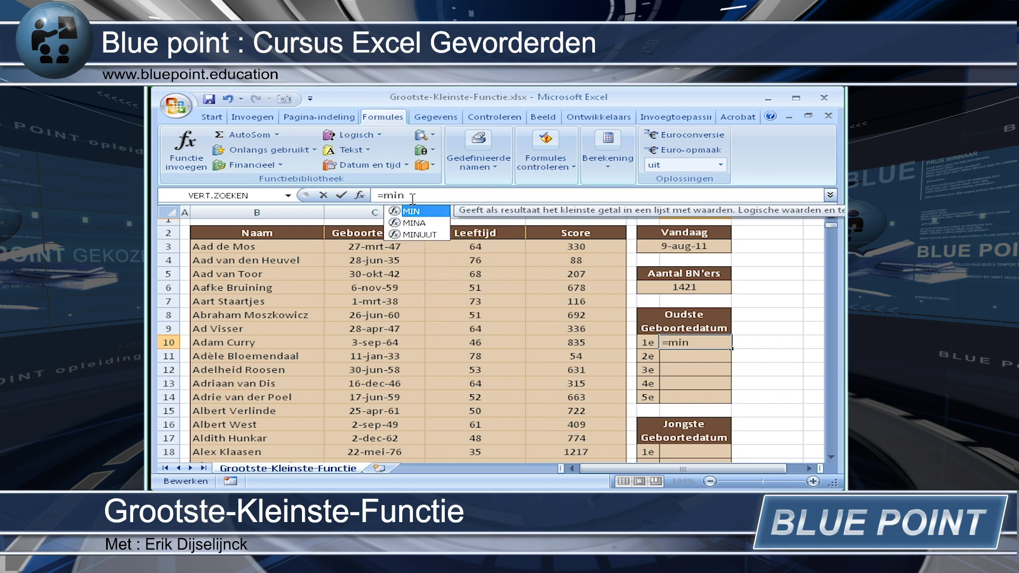
pyautogui.write('(')
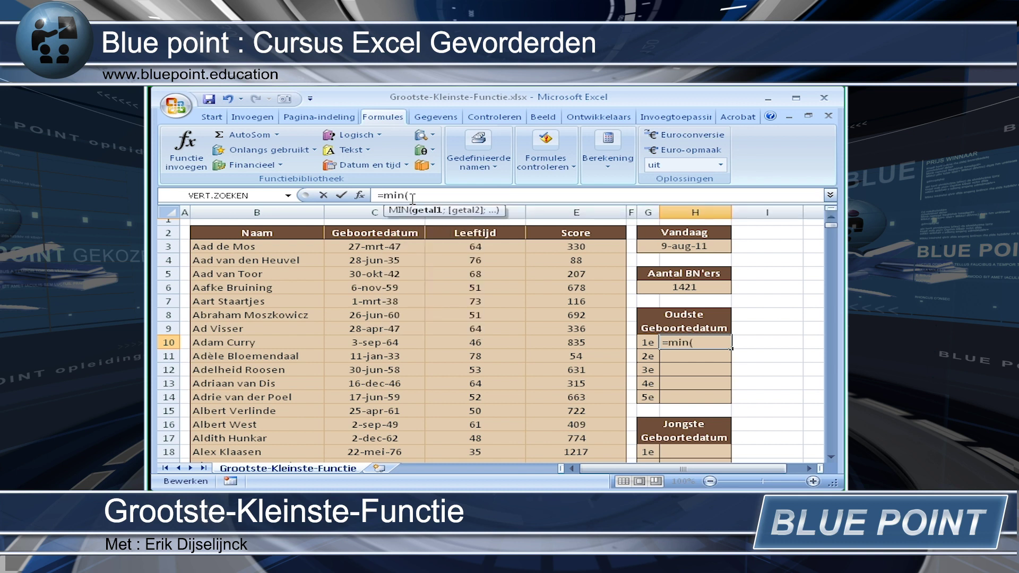
pyautogui.write('geb')
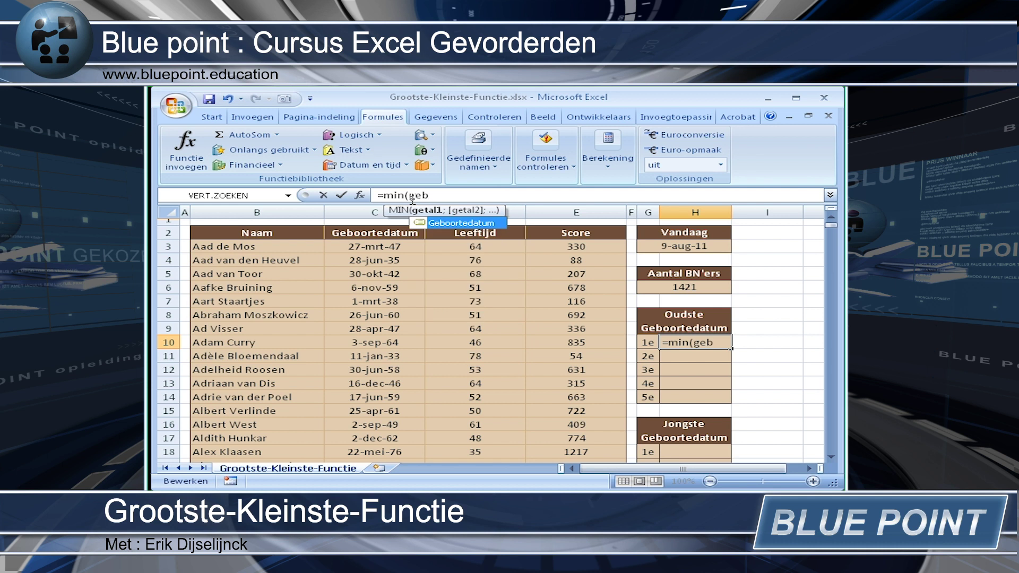
pyautogui.doubleClick(463, 224)
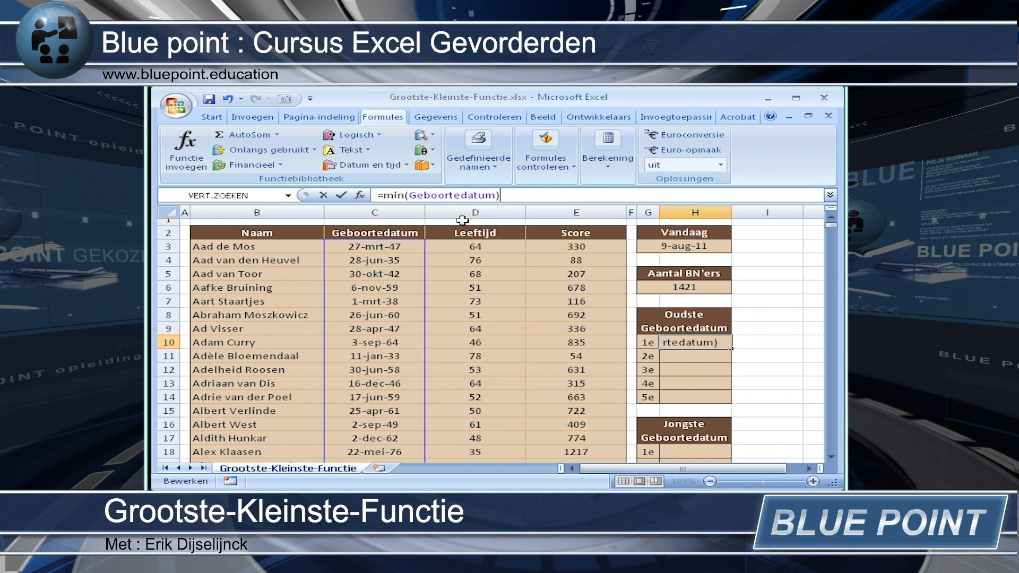
pyautogui.press('Return')
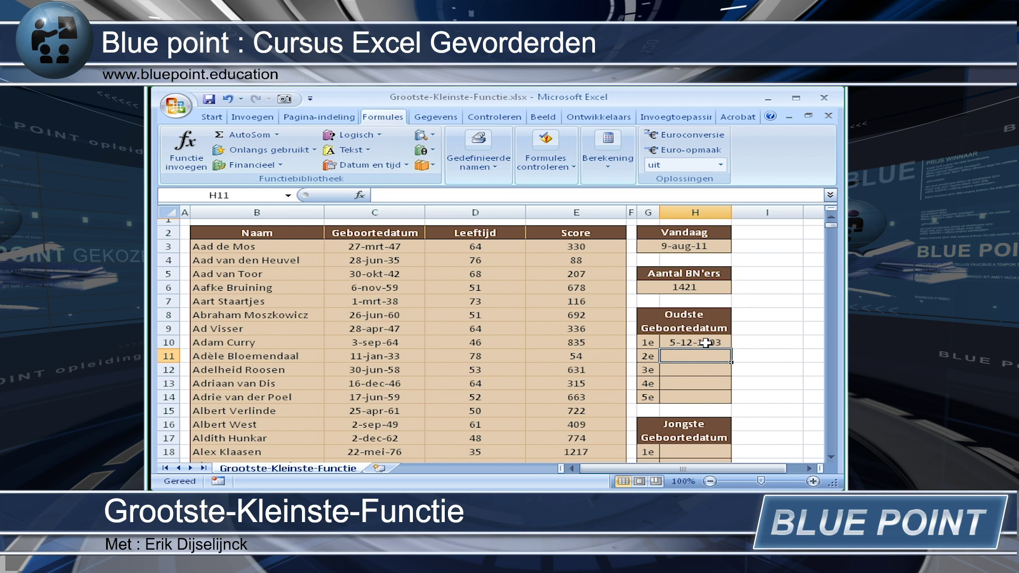
pyautogui.click(705, 343)
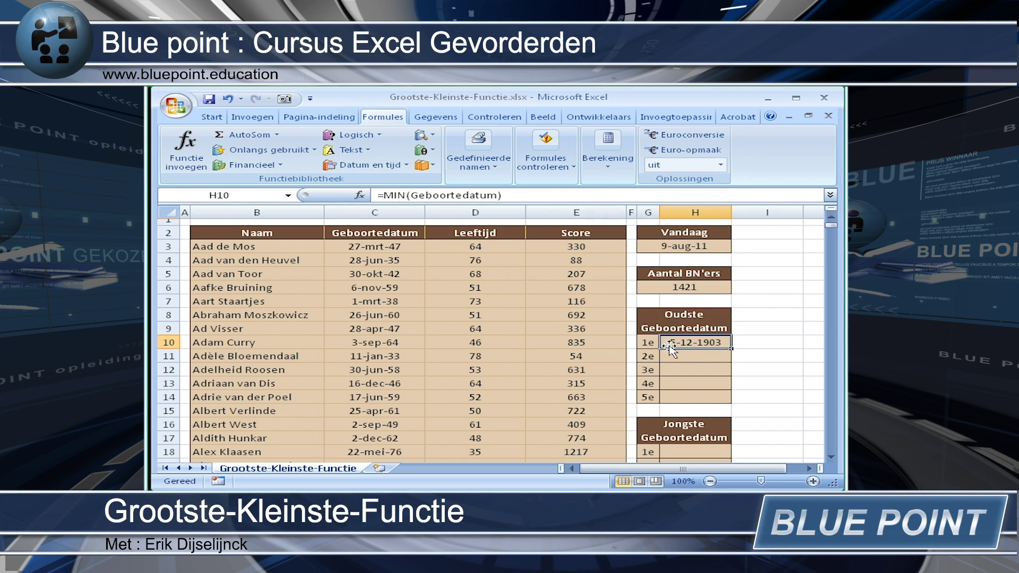
pyautogui.click(684, 358)
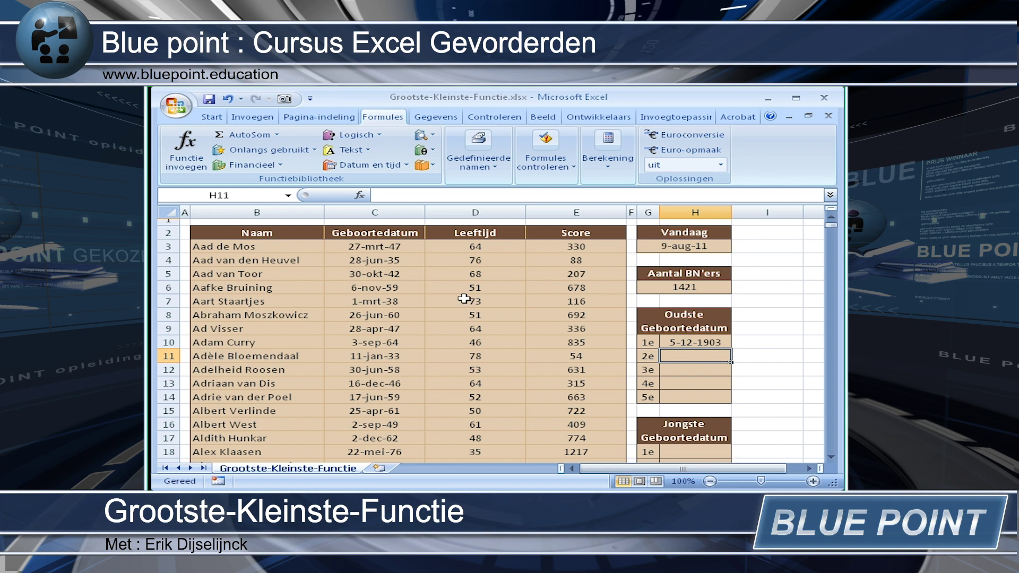
# Change the H10 formula from MIN to =KLEINSTE(Geboortedatum;1).
pyautogui.moveTo(383, 248); pyautogui.dragTo(406, 317)
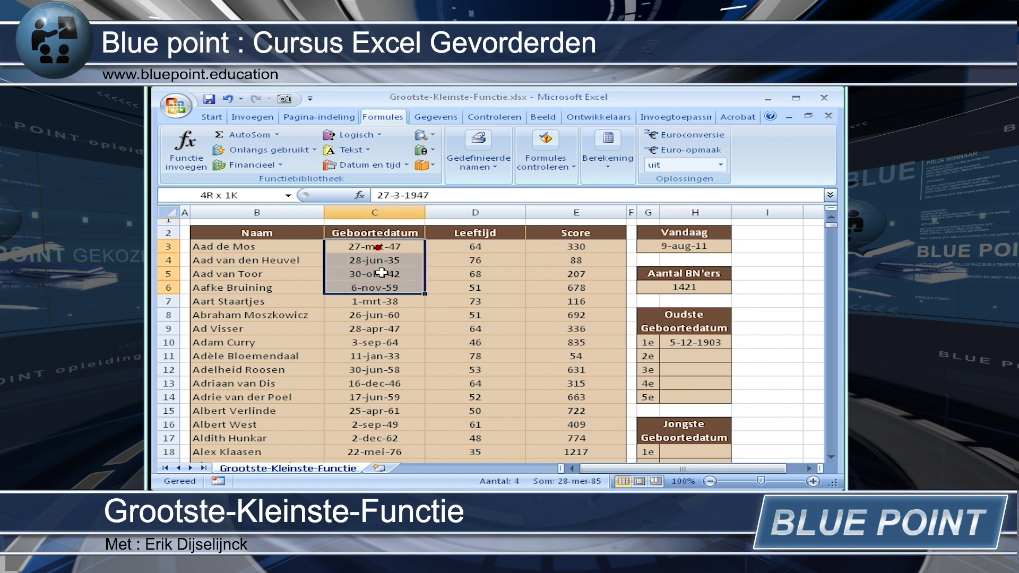
pyautogui.click(689, 342)
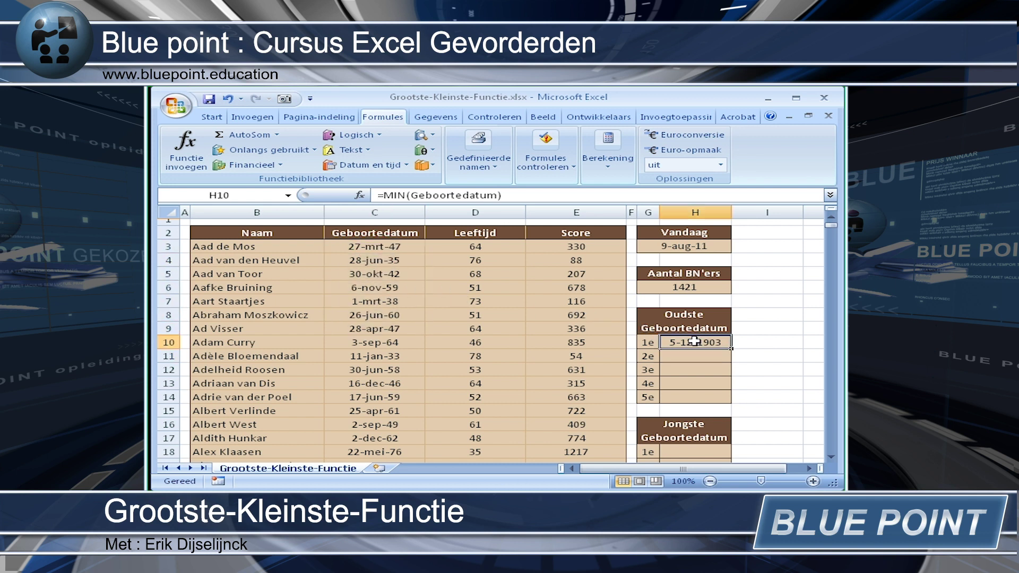
pyautogui.click(389, 196)
pyautogui.doubleClick(392, 195)
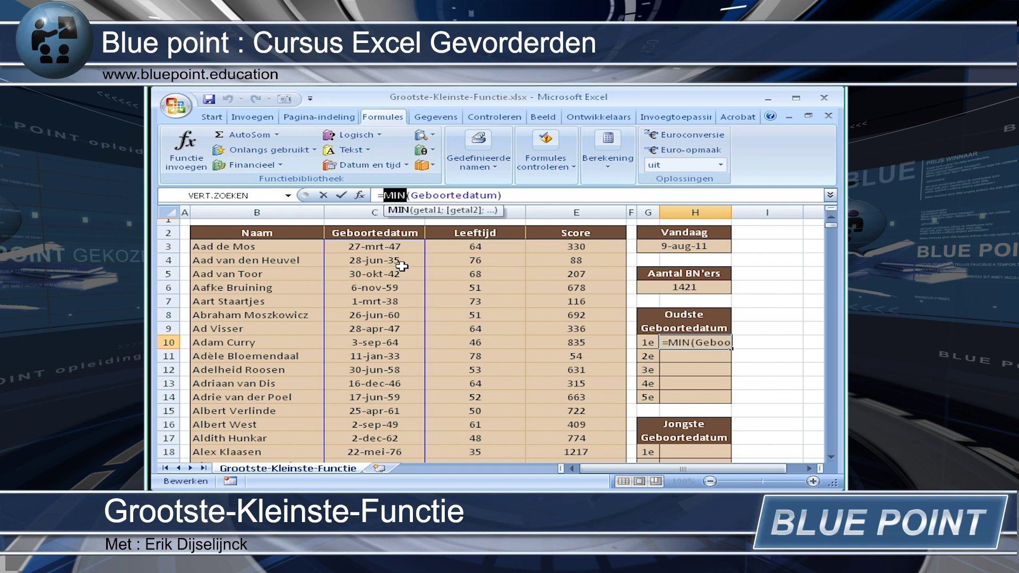
pyautogui.write('kleinste')
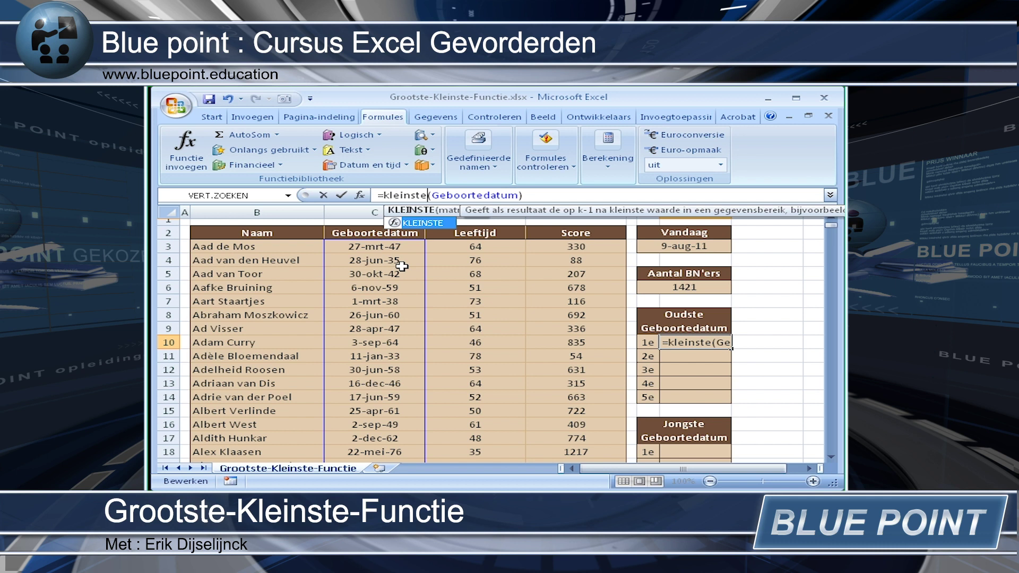
pyautogui.click(486, 195)
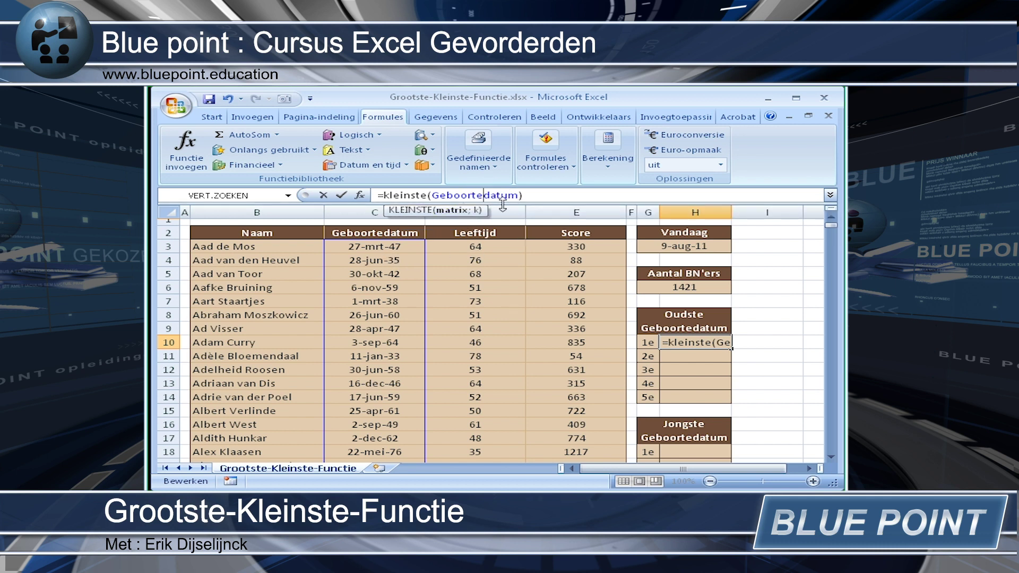
pyautogui.click(519, 195)
pyautogui.write(';1')
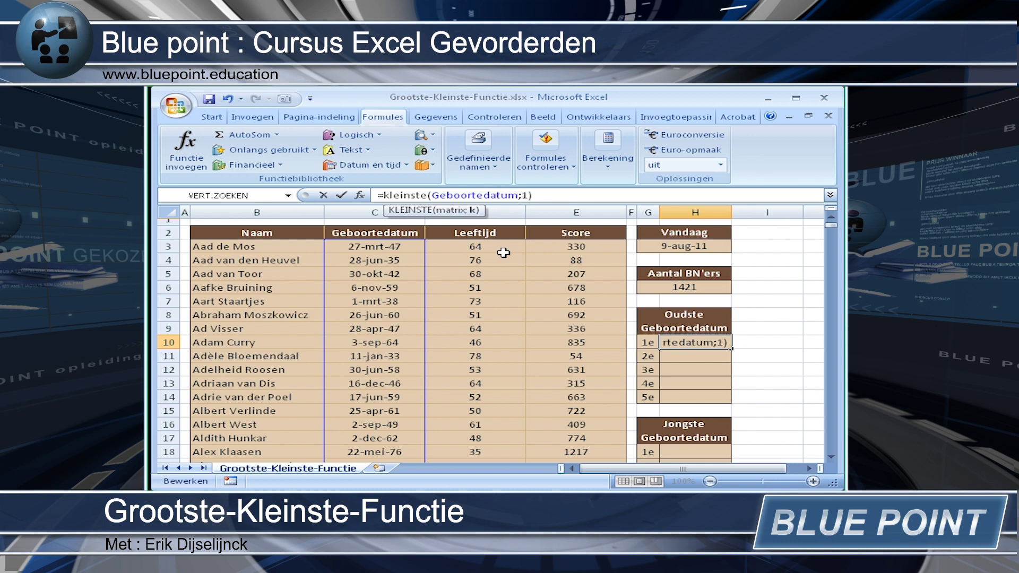
pyautogui.press('Return')
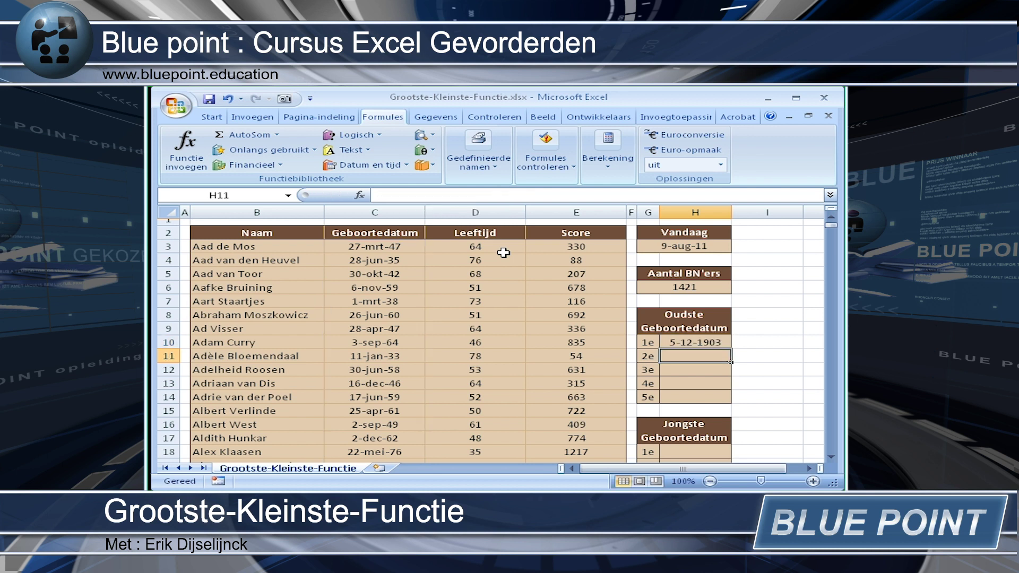
# Replace the fixed rank 1 in H10 with a reference to G10, giving =KLEINSTE(Geboortedatum;G10).
pyautogui.click(692, 341)
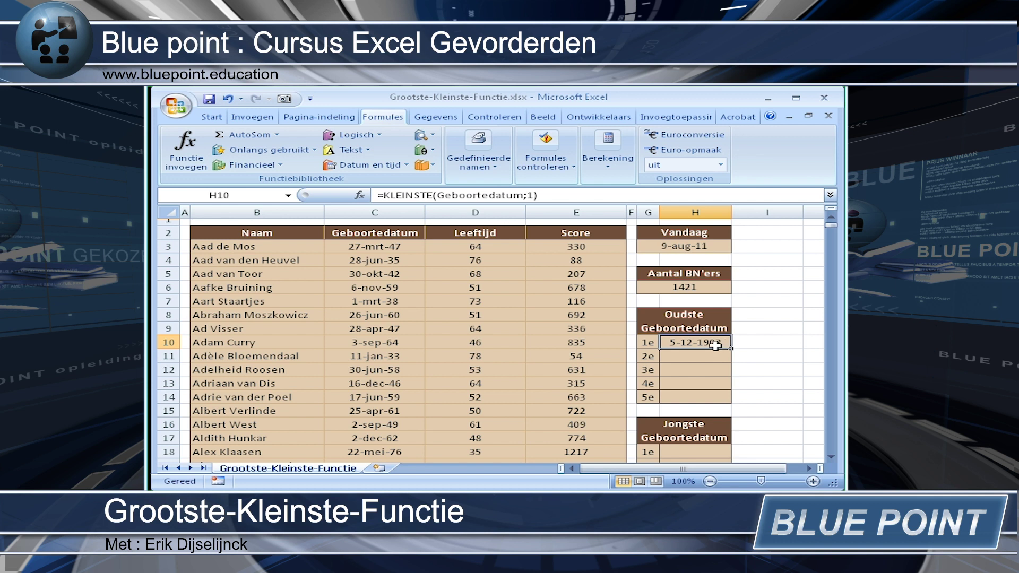
pyautogui.click(528, 195)
pyautogui.doubleClick(528, 195)
pyautogui.click(647, 343)
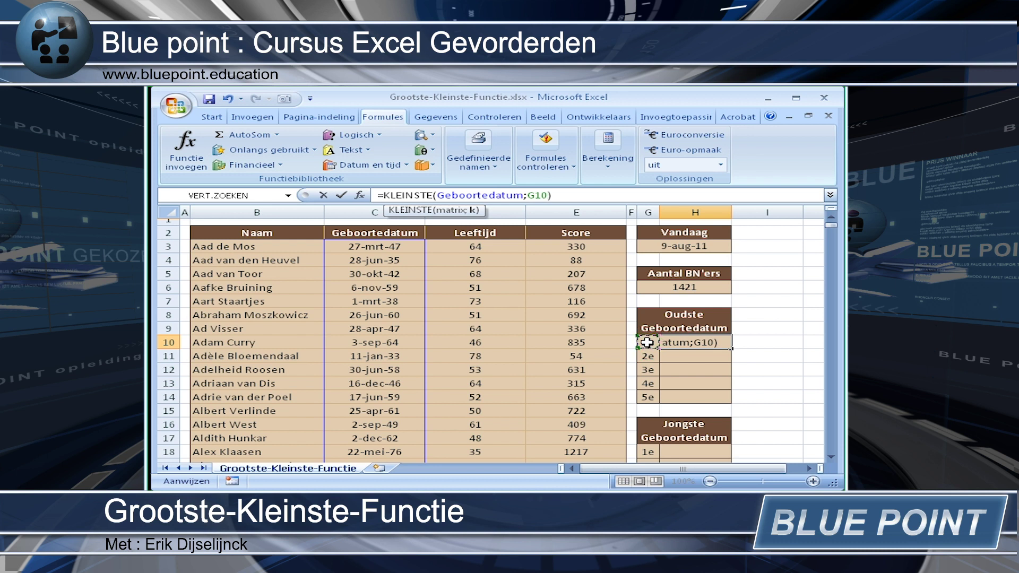
pyautogui.press('Return')
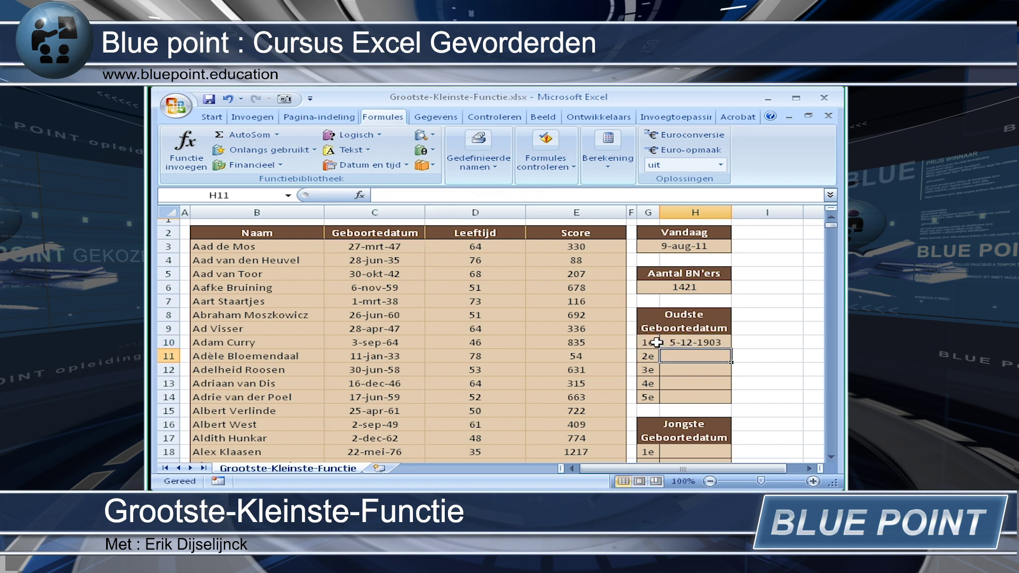
pyautogui.click(656, 342)
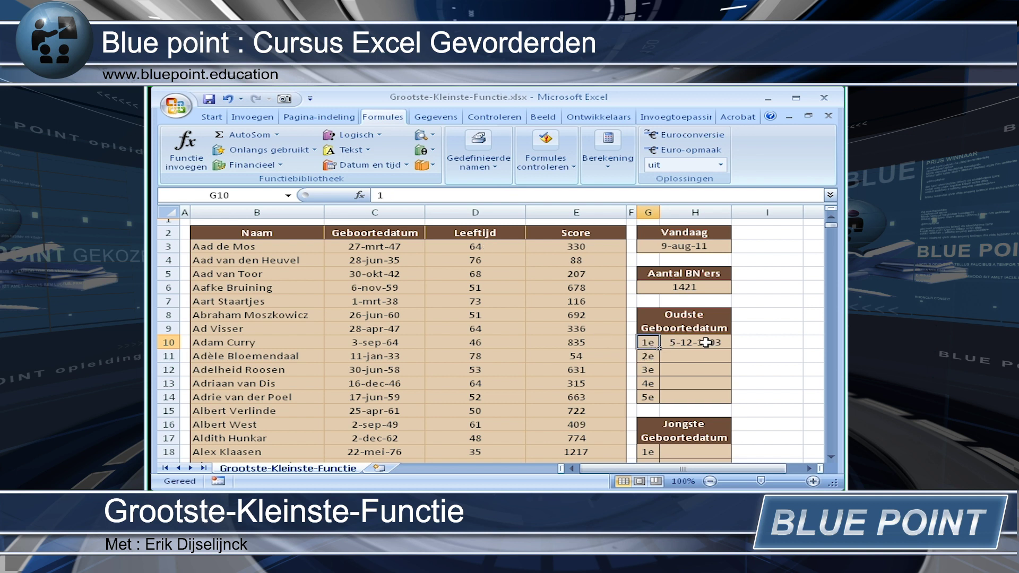
# Copy the H10 KLEINSTE formula down to H14, then check H11's copied references.
pyautogui.click(667, 344)
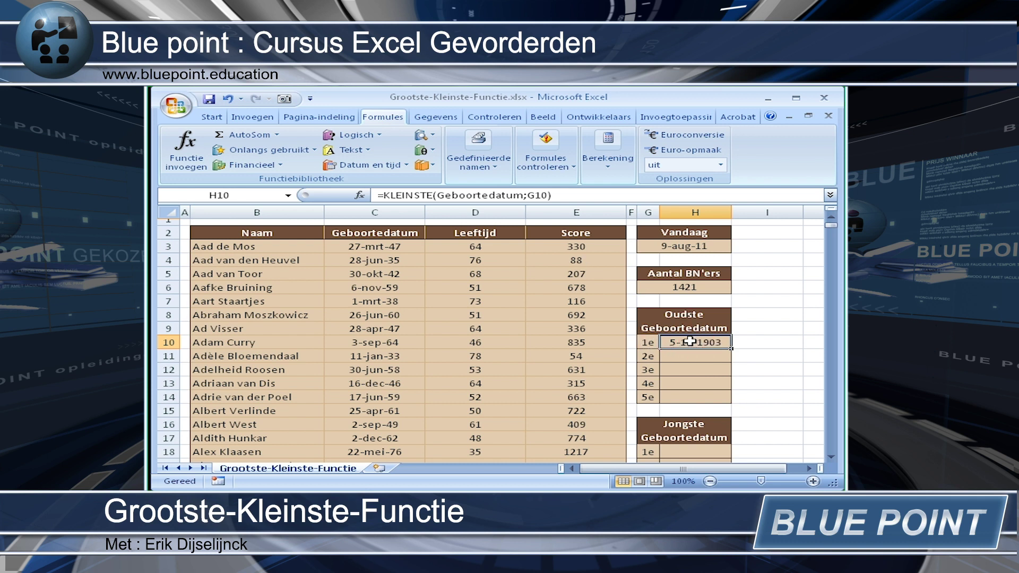
pyautogui.moveTo(733, 349); pyautogui.dragTo(731, 400)
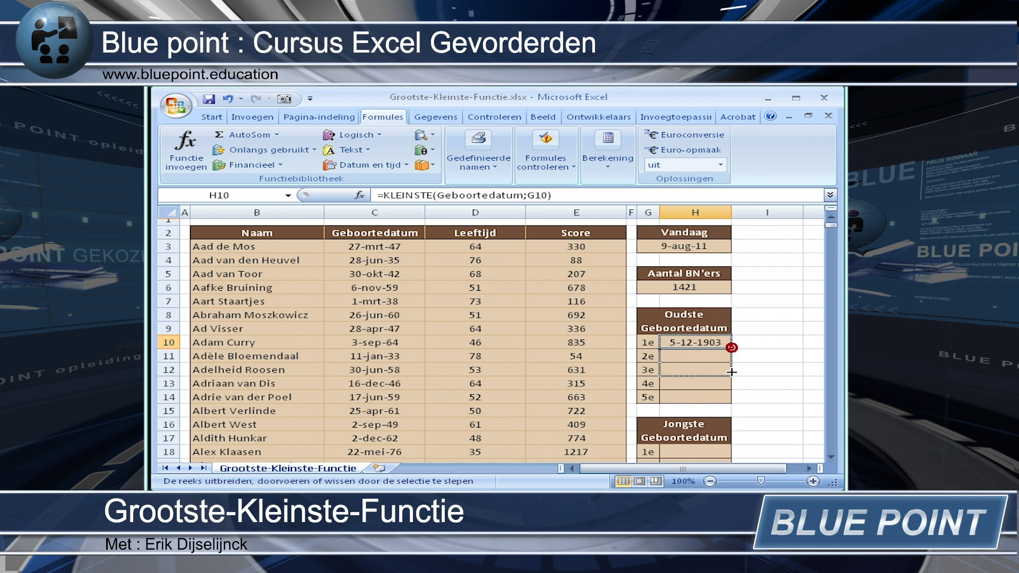
pyautogui.press('Down')
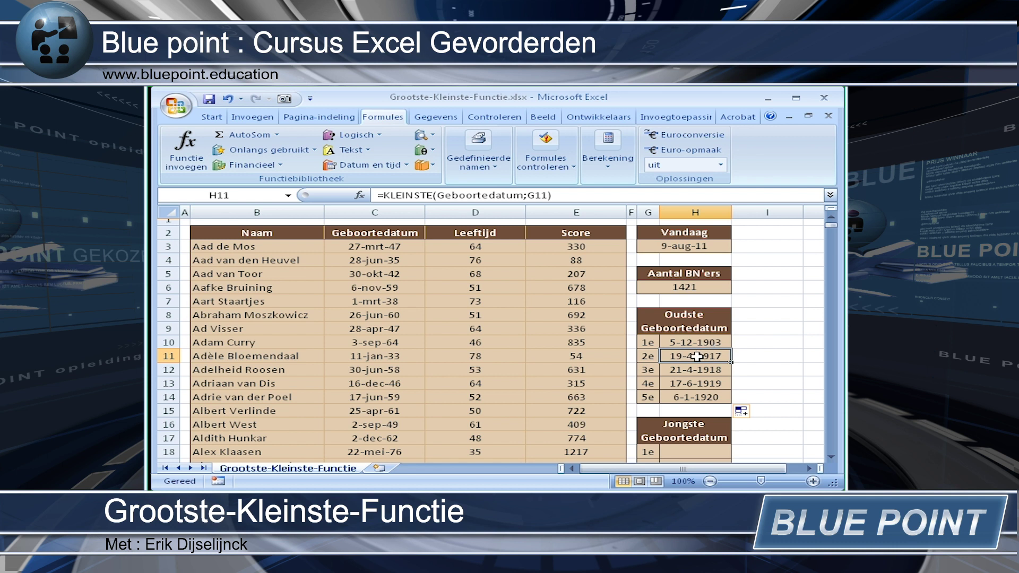
pyautogui.click(525, 196)
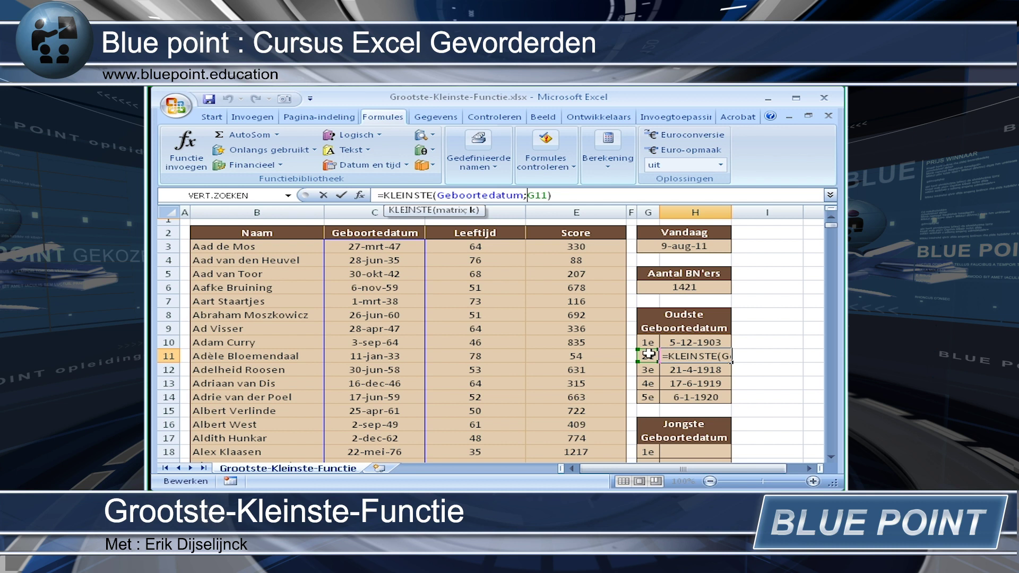
pyautogui.press('Return')
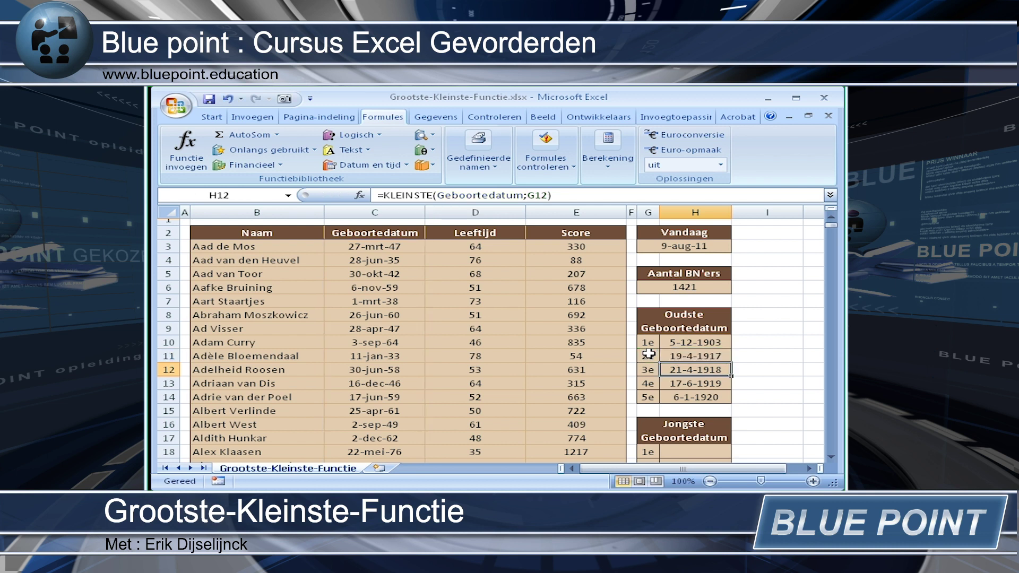
pyautogui.scroll(-1, 649, 354)
pyautogui.scroll(-1, 649, 355)
pyautogui.scroll(1, 692, 378)
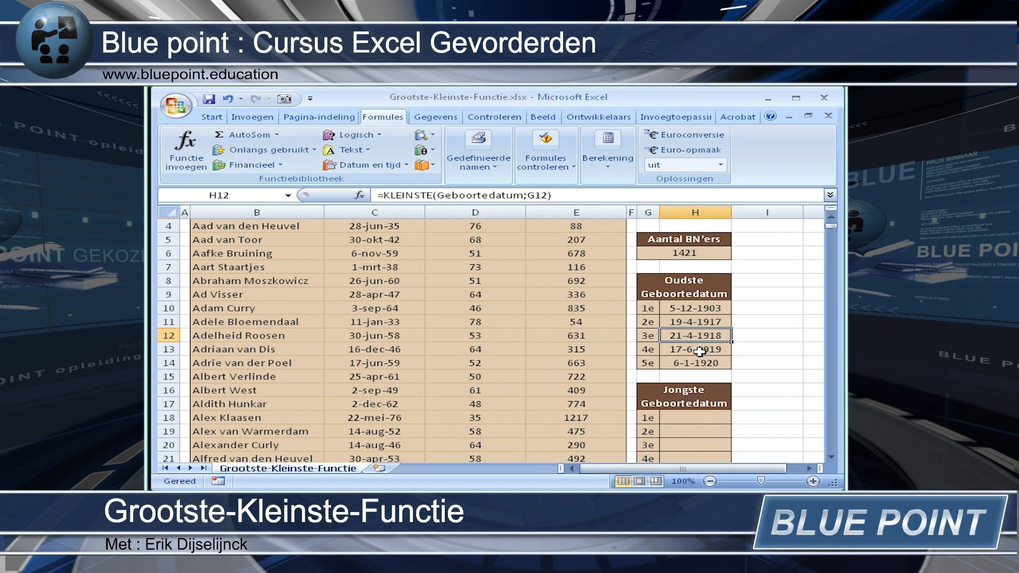
# Enter =GROOTSTE(Geboortedatum;G18) in H18 to get the youngest date, 26-3-2005.
pyautogui.click(681, 305)
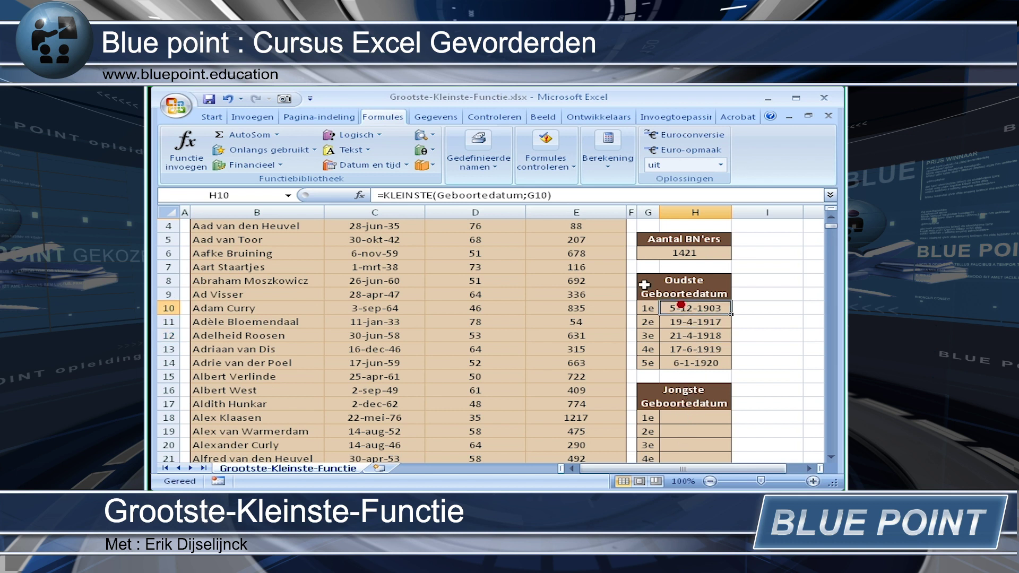
pyautogui.click(684, 417)
pyautogui.click(403, 196)
pyautogui.write('=grt')
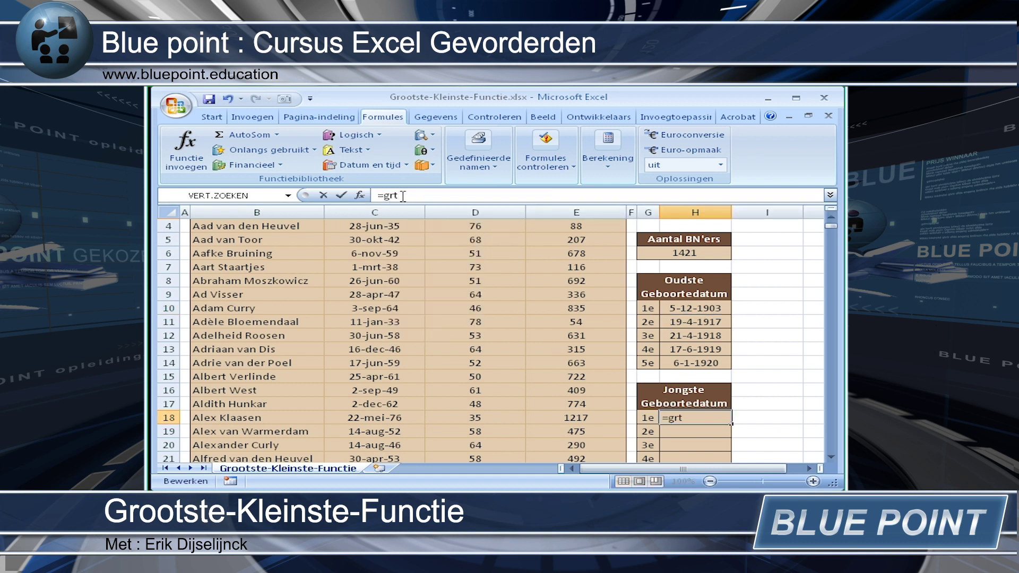
pyautogui.press('BackSpace')
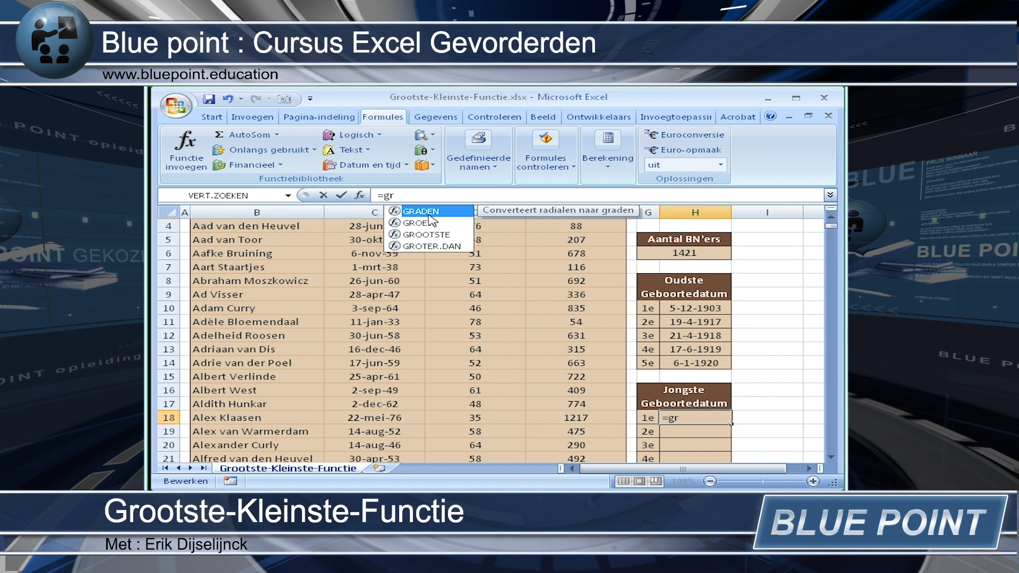
pyautogui.doubleClick(438, 232)
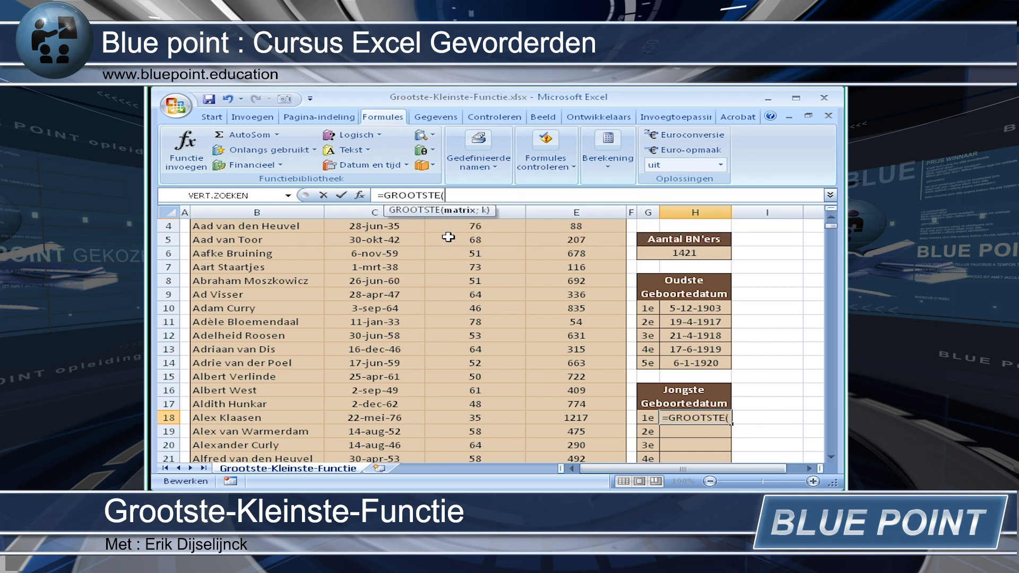
pyautogui.write('geb')
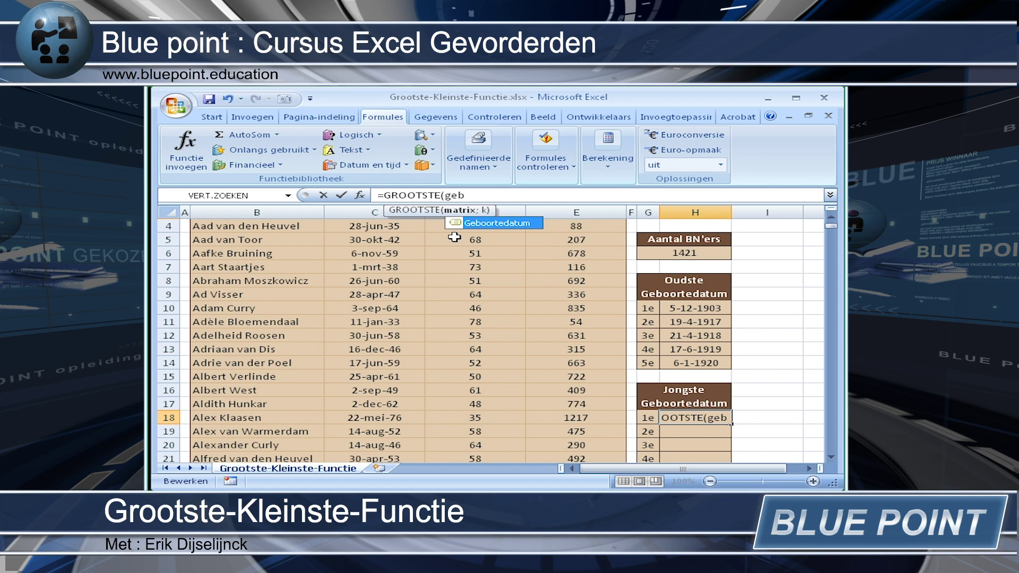
pyautogui.doubleClick(477, 223)
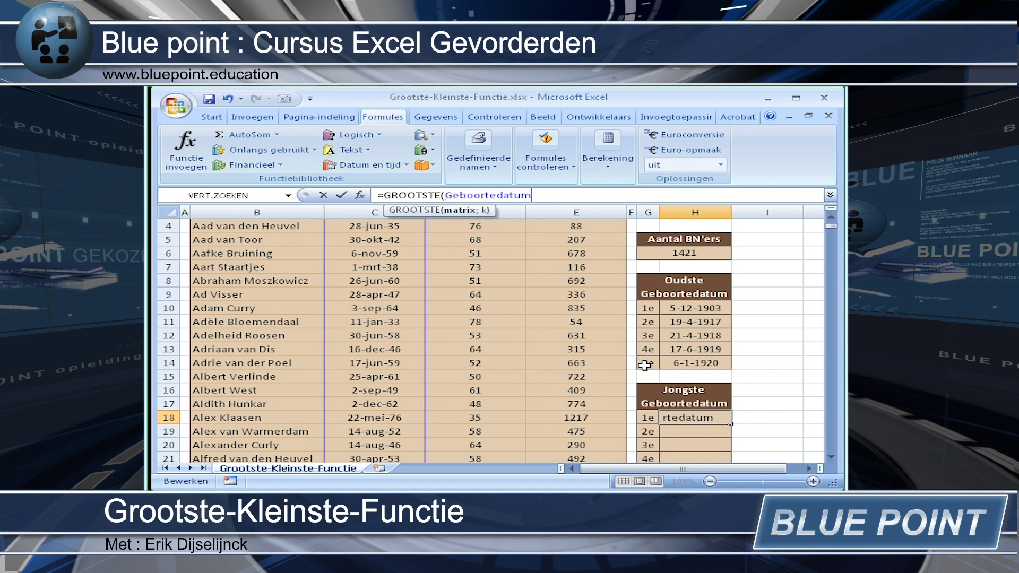
pyautogui.write(';')
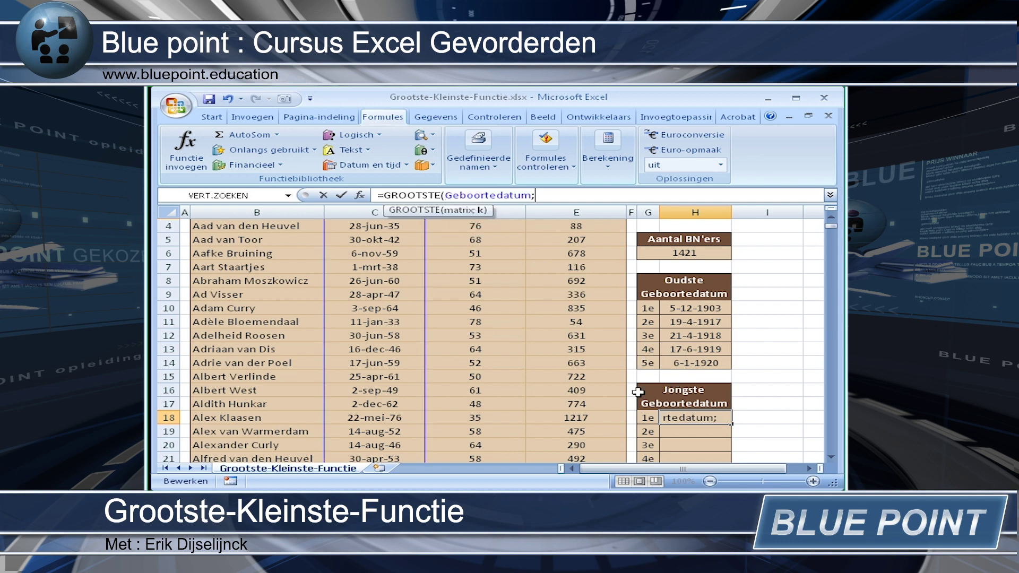
pyautogui.click(651, 416)
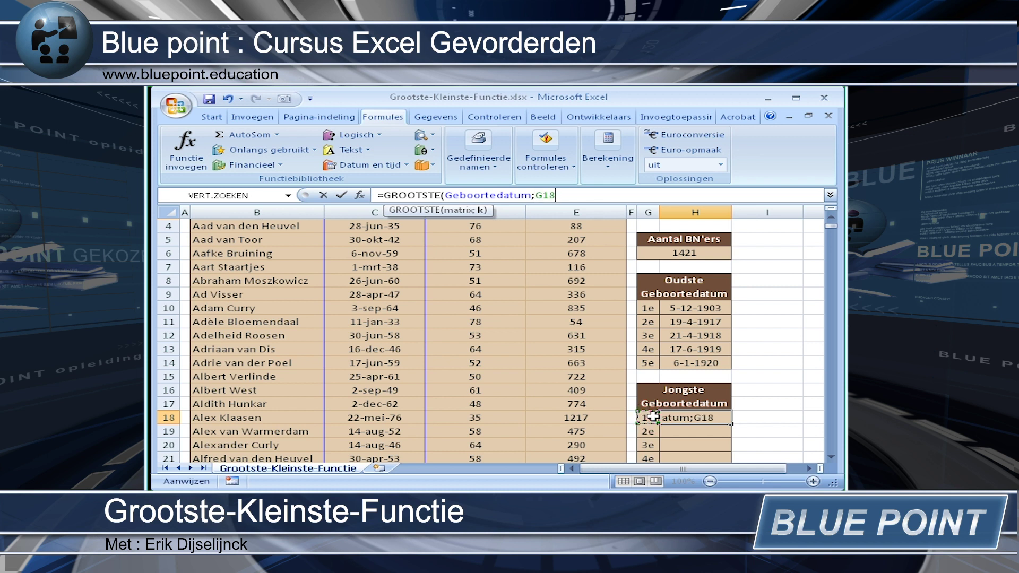
pyautogui.press('Return')
# Fill the H18 formula down through H22, listing dates down to 26-10-2002.
pyautogui.scroll(-2, 651, 416)
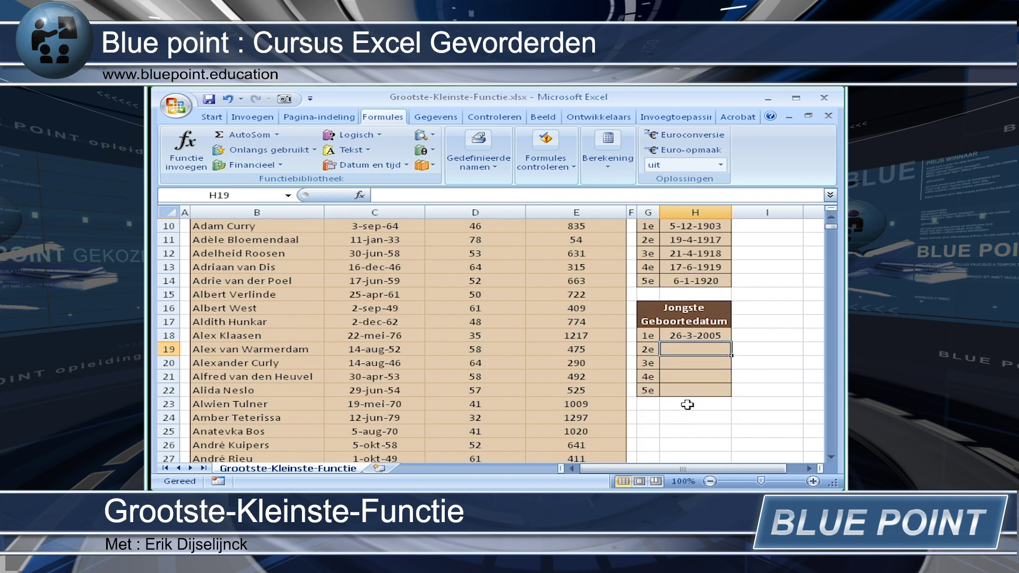
pyautogui.click(695, 335)
pyautogui.doubleClick(731, 342)
pyautogui.click(701, 338)
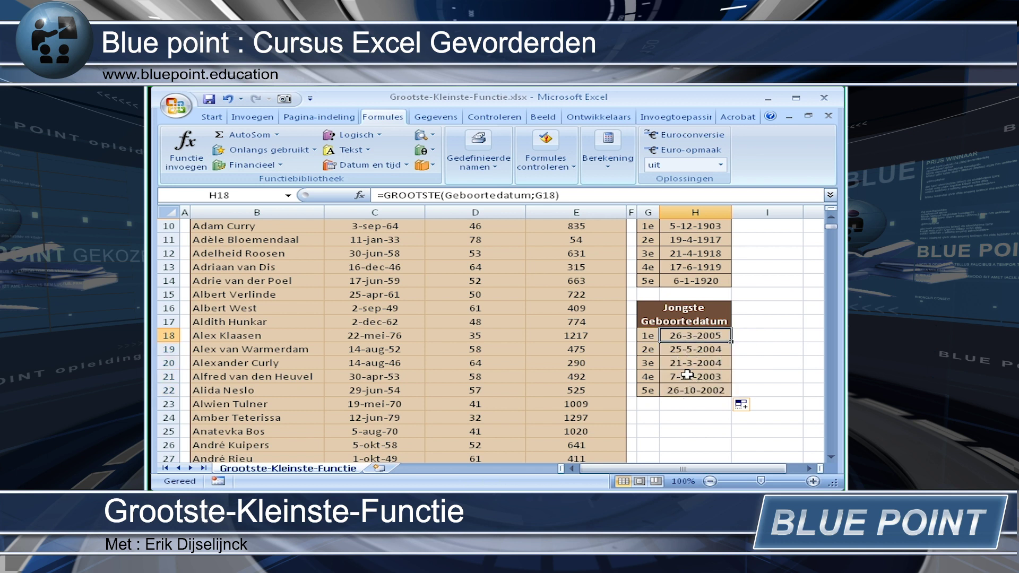
pyautogui.scroll(3, 688, 382)
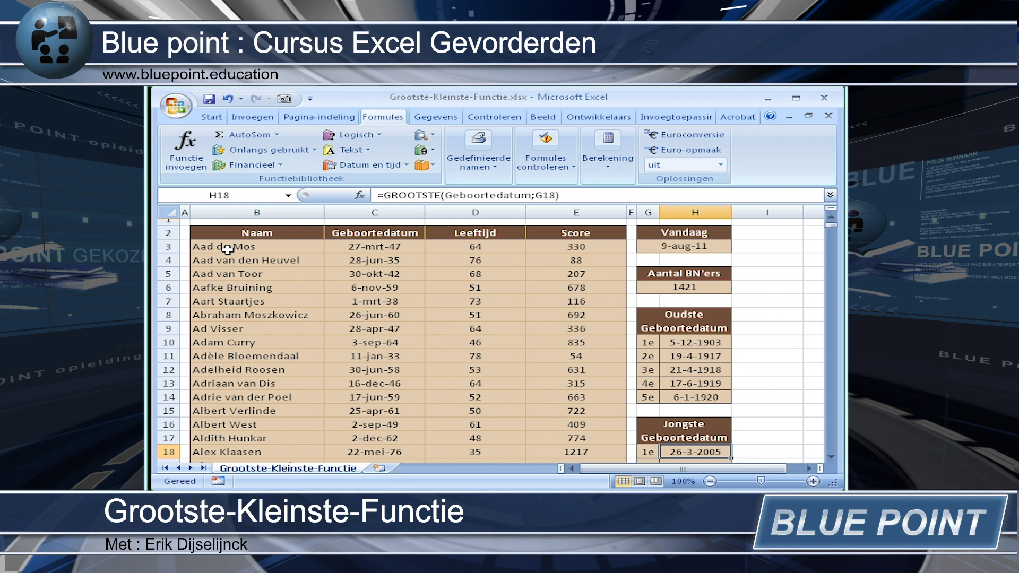
pyautogui.click(186, 222)
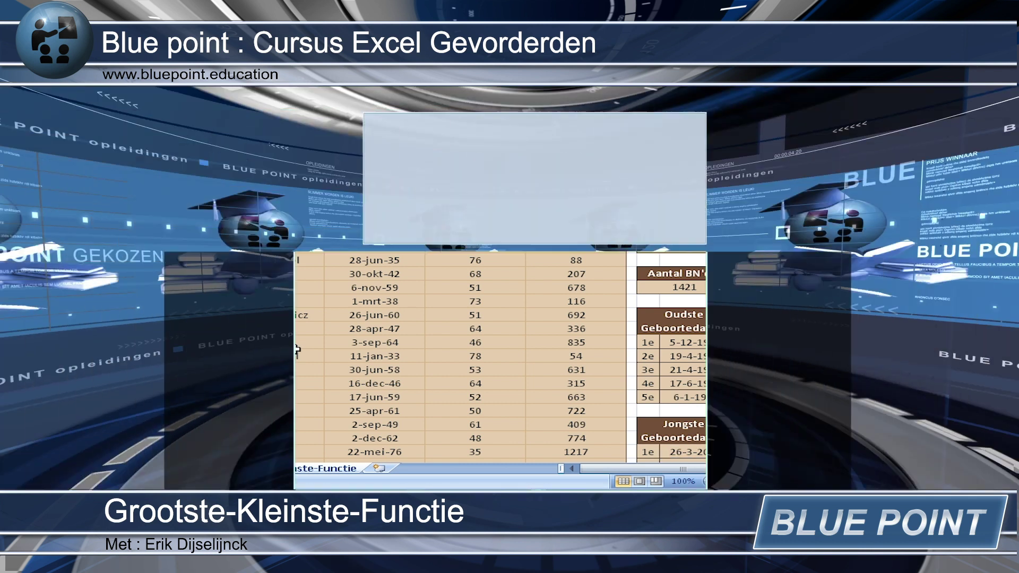